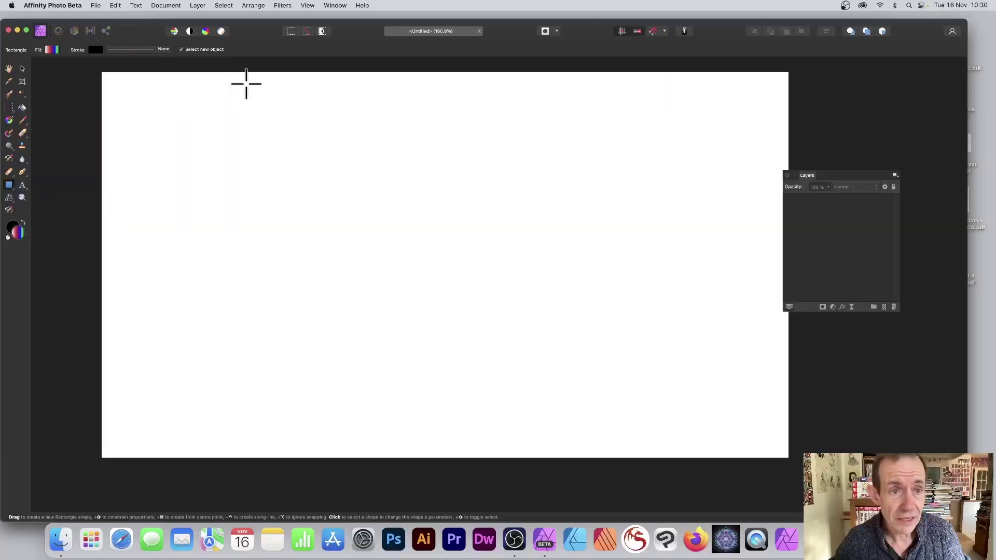
- Draw a tall rectangle and narrow it to a gradient bar about 7 px wide
left_click_drag(247, 83, 253, 449)
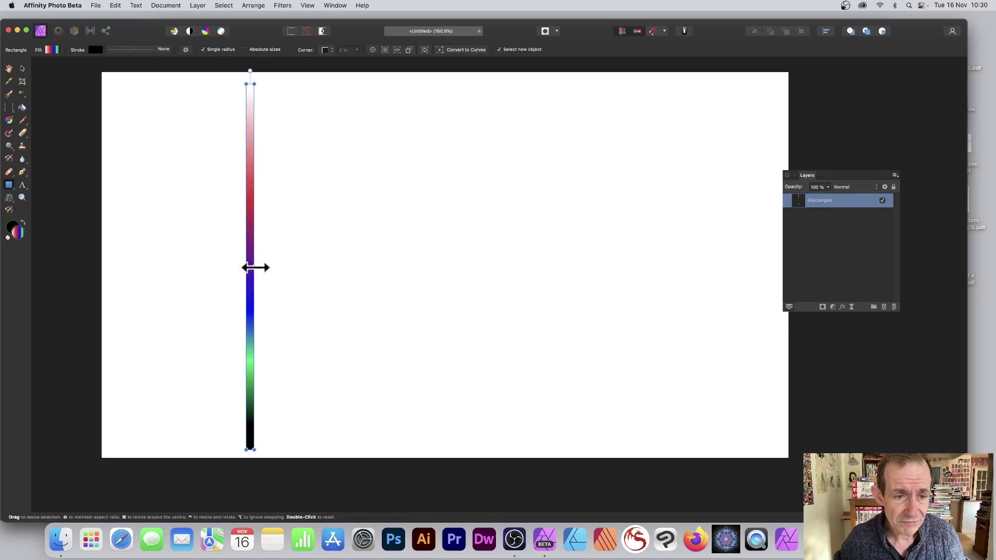
mouse_move(256, 267)
left_mouse_down()
mouse_move(278, 266)
mouse_move(254, 266)
left_mouse_up()
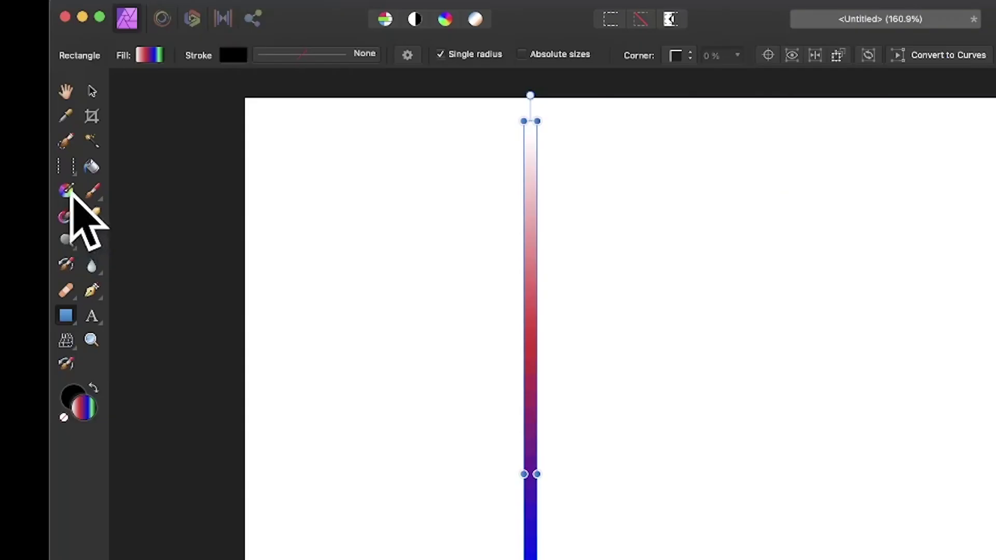
- Stretch the bar's gradient from its top edge down to its bottom edge
left_click(10, 121)
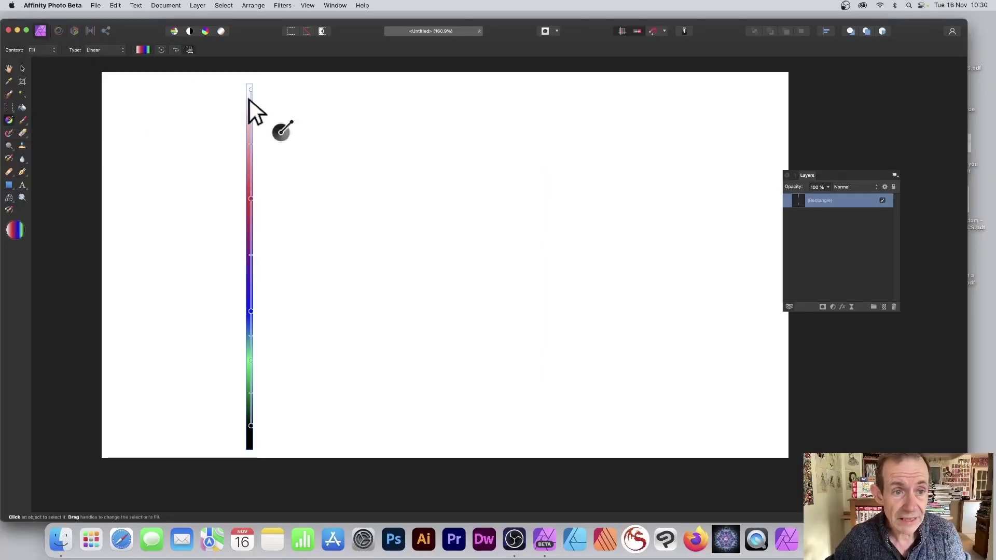
left_click_drag(250, 100, 249, 429)
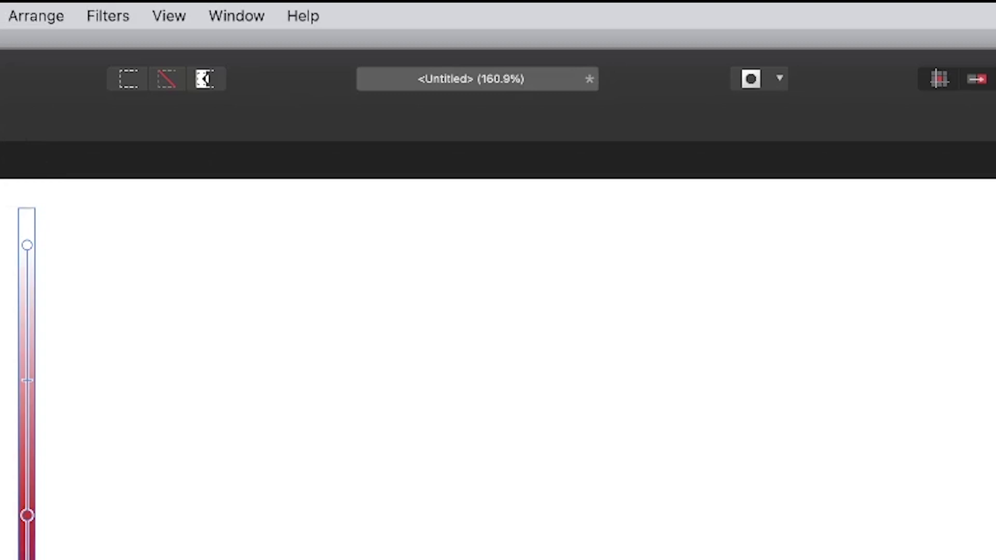
- Open the Distort > Shear filter and move its dialog away from the bar
left_click(16, 12)
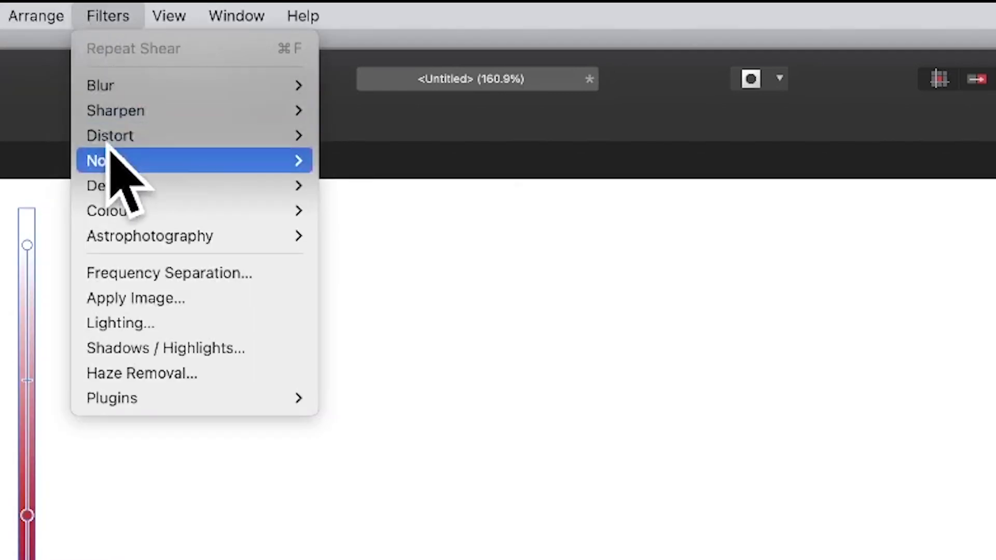
mouse_move(110, 136)
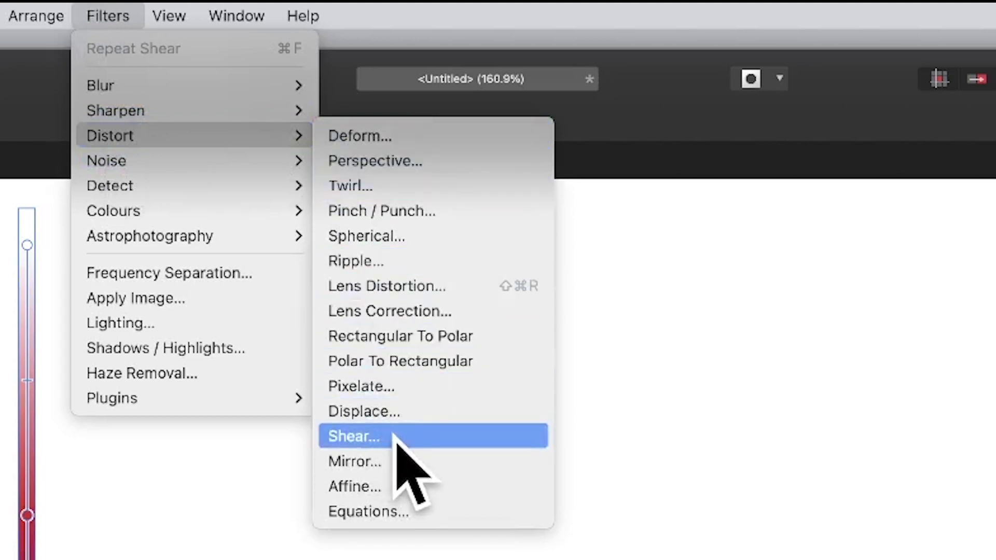
left_click(397, 437)
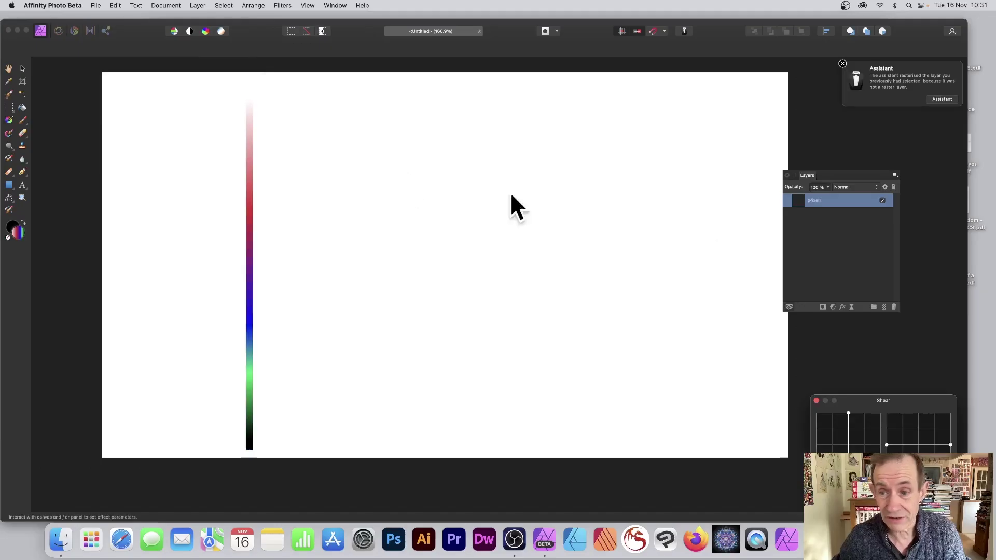
left_click_drag(920, 399, 834, 363)
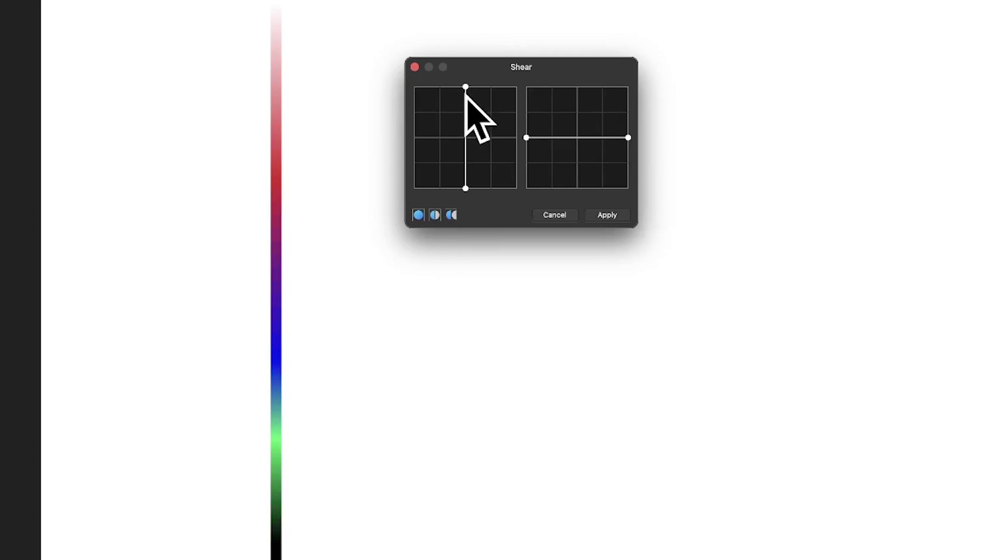
- Drag and add points on the shear curve to bend the bar into S-shaped waves
left_click_drag(465, 85, 465, 132)
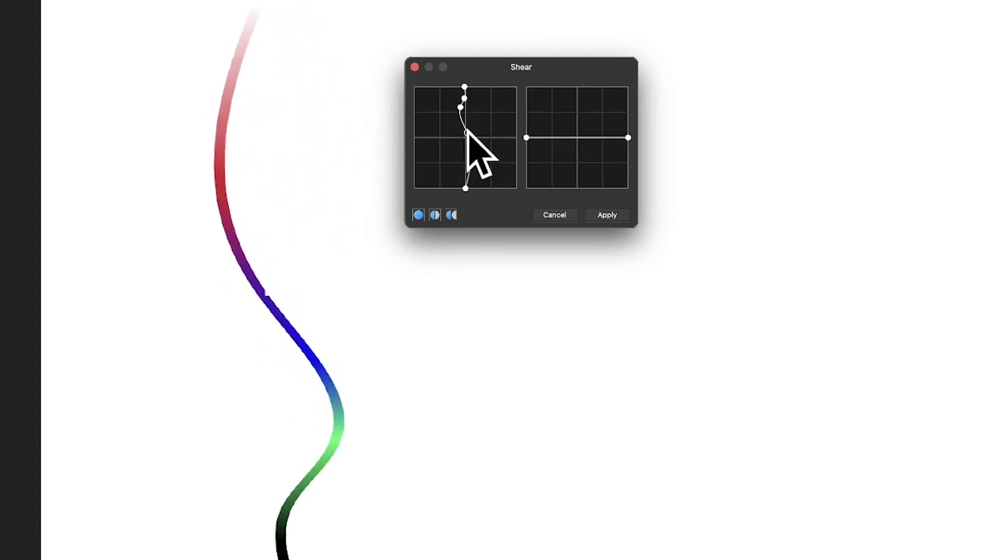
mouse_move(465, 133)
left_mouse_down()
mouse_move(469, 113)
mouse_move(460, 124)
left_mouse_up()
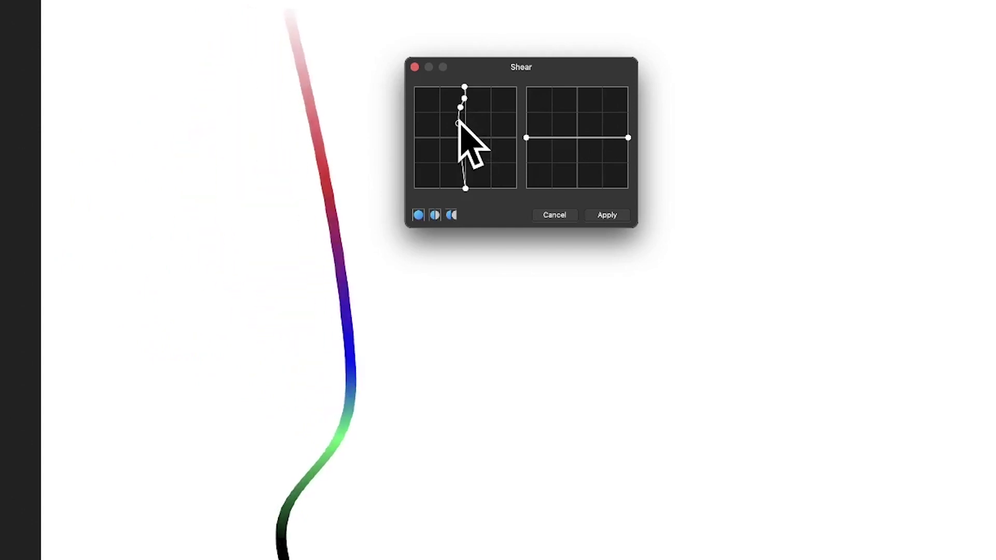
mouse_move(458, 122)
left_mouse_down()
mouse_move(437, 122)
mouse_move(463, 123)
mouse_move(461, 146)
left_mouse_up()
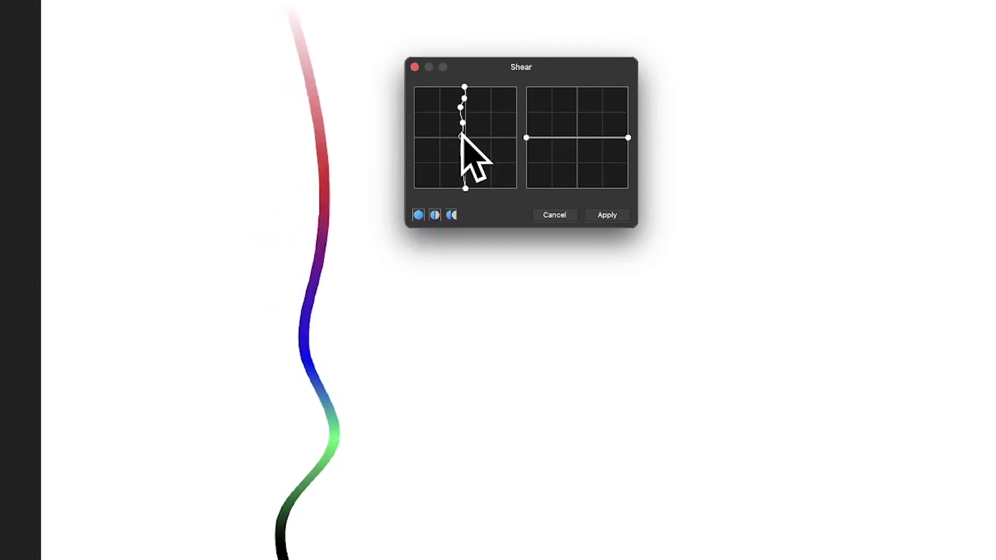
mouse_move(461, 148)
left_mouse_down()
mouse_move(463, 189)
mouse_move(454, 188)
left_mouse_up()
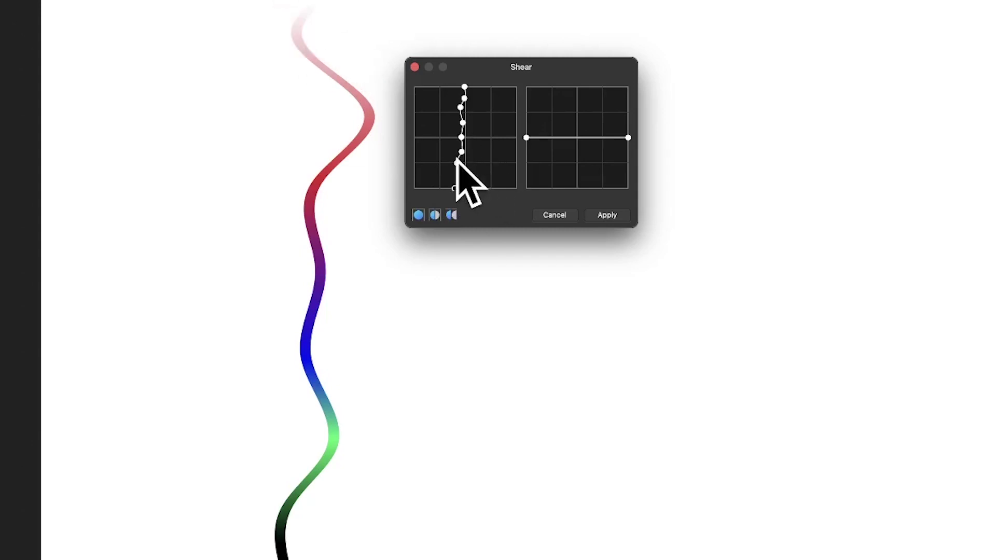
left_click_drag(457, 164, 451, 162)
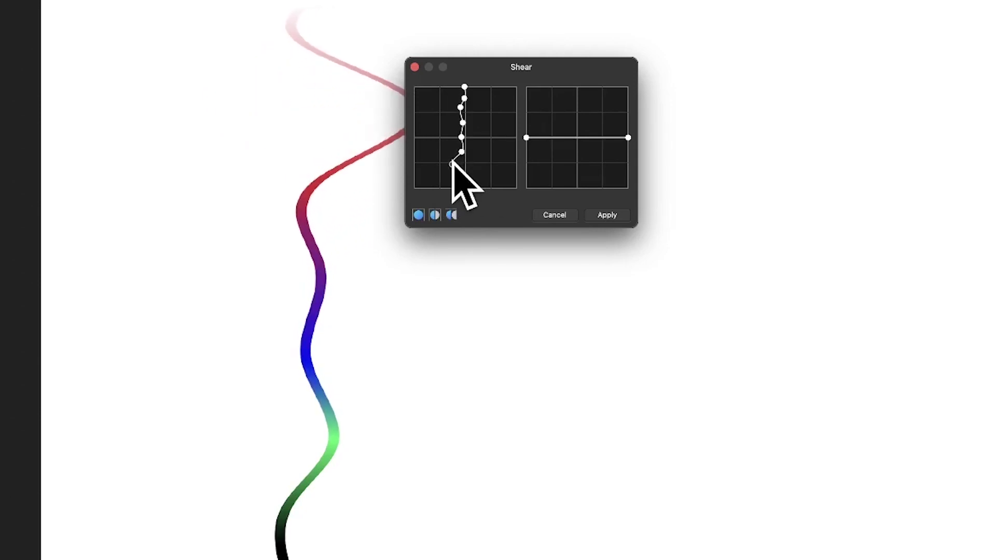
left_click_drag(453, 165, 456, 162)
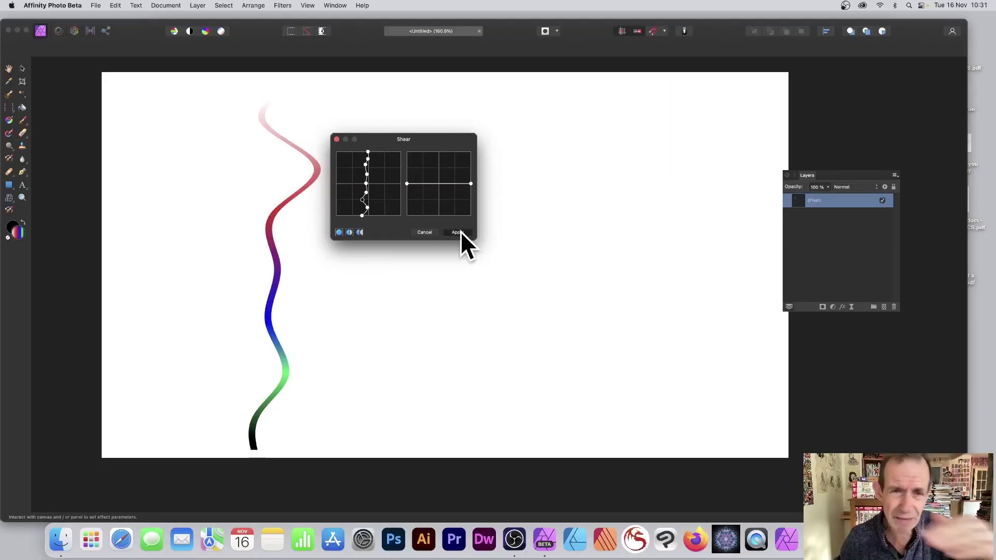
- Apply the shear, then Option-drag a copy of the wavy line slightly right
left_click(458, 230)
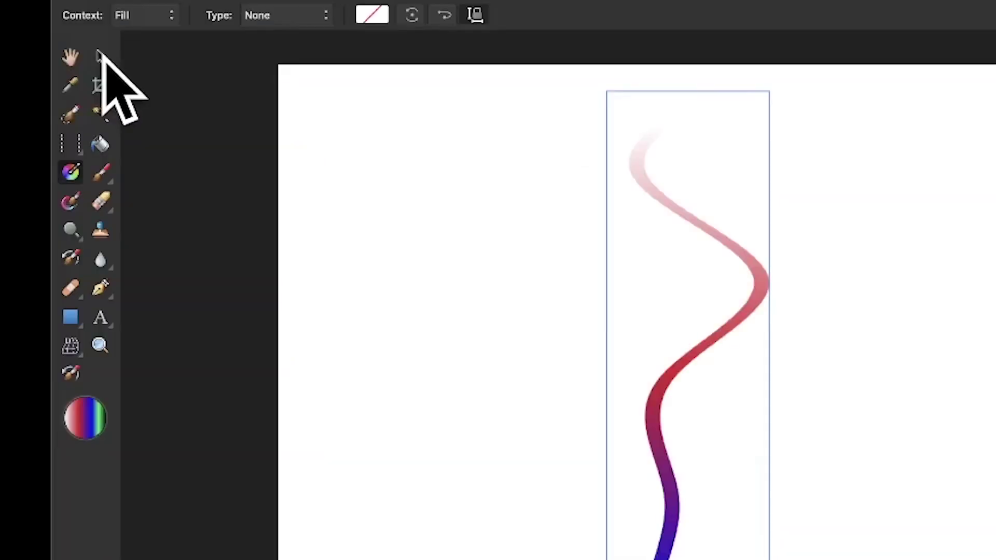
left_click(24, 68)
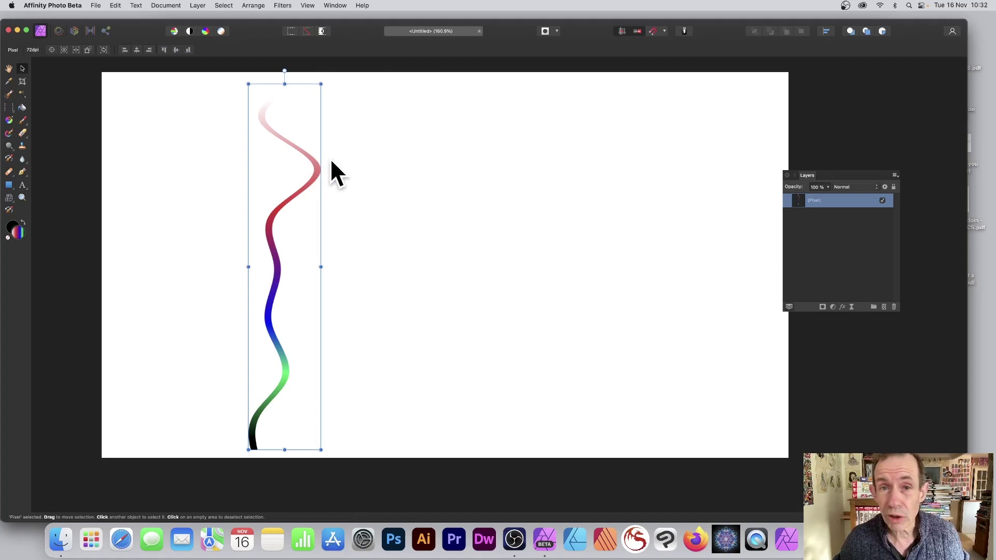
left_click_drag(317, 168, 327, 172)
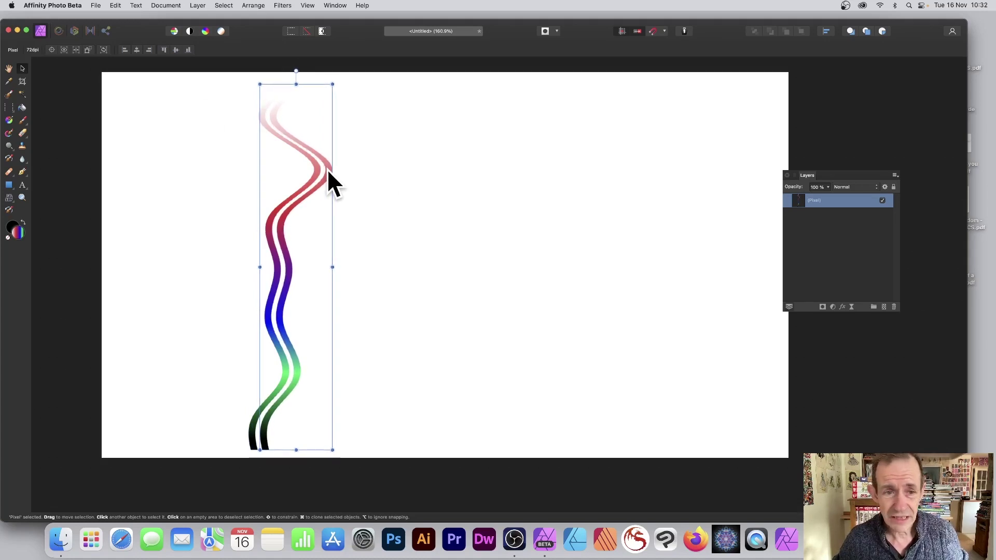
left_click_drag(328, 172, 328, 172)
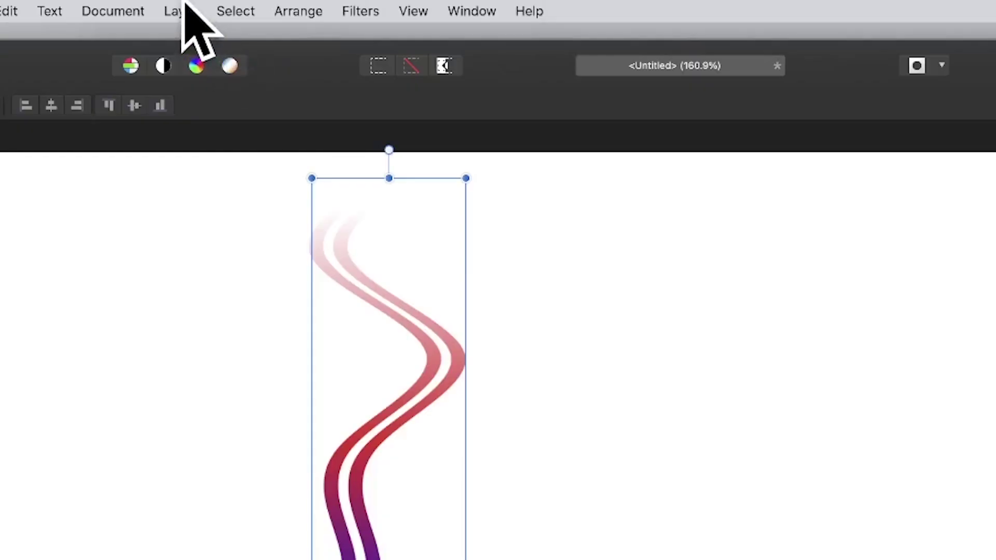
- Use Duplicate Selection and repeated Cmd+J to build about thirty evenly offset wavy lines
left_click(198, 5)
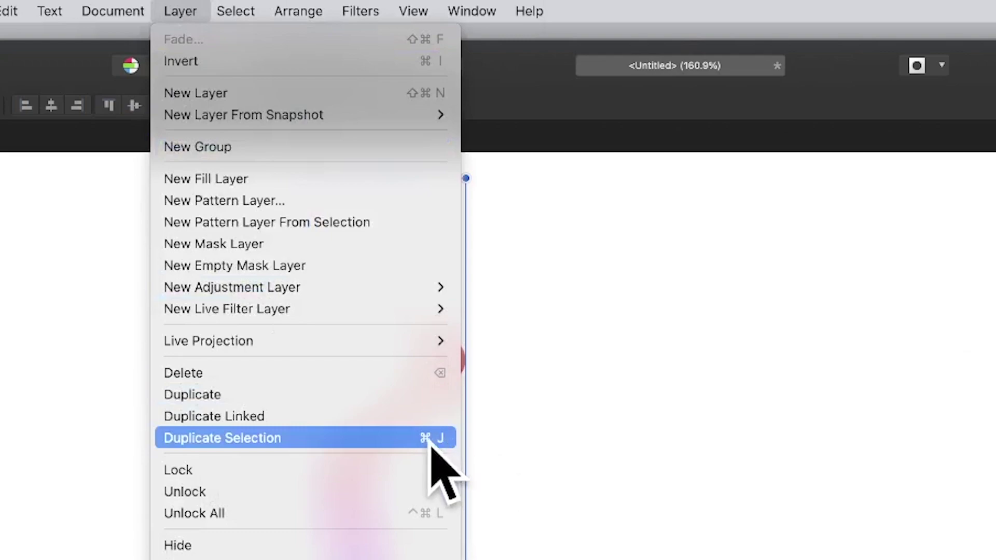
left_click(431, 443)
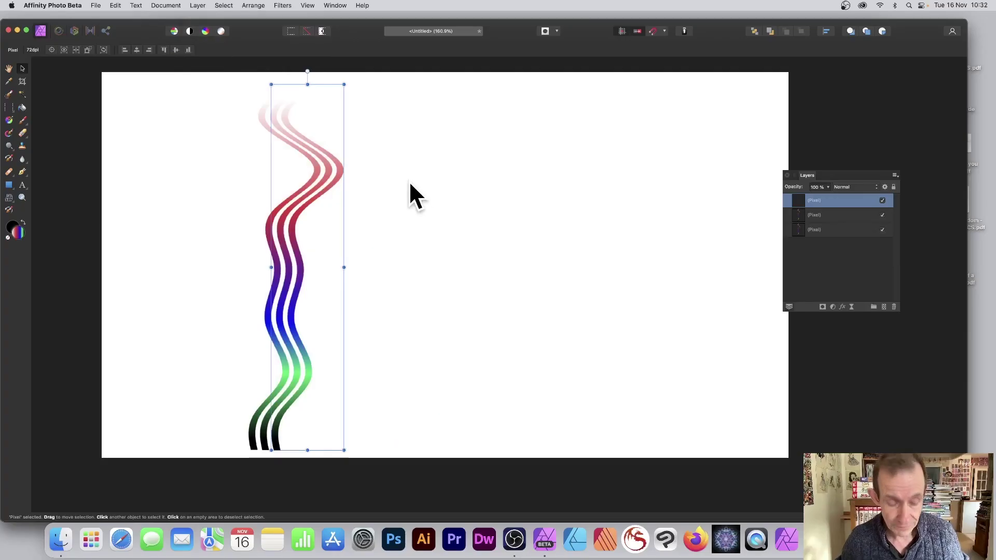
key("super+j")
key("super+j")
key("super+j")
key("super+j")
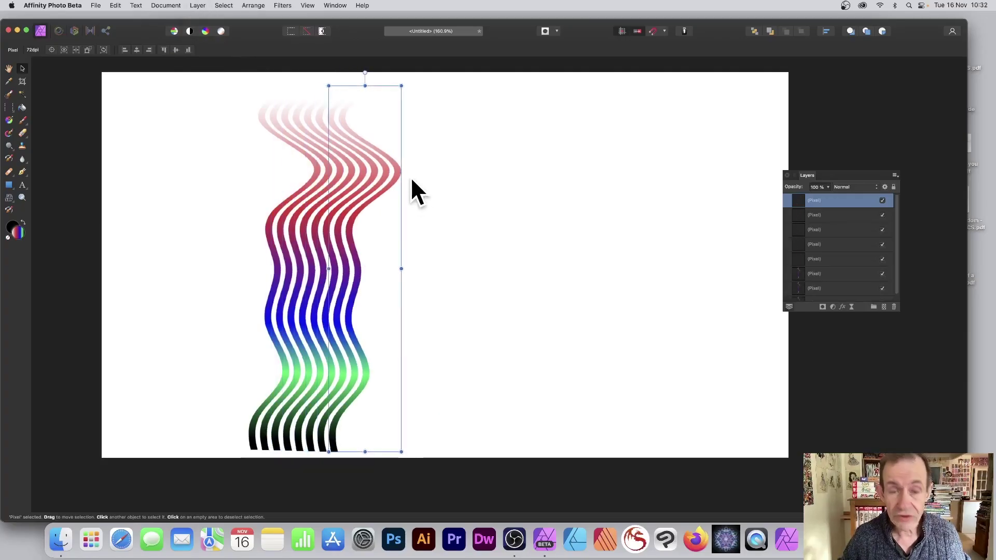
key("super+j")
key("super+j")
key("super+j")
key("super+j")
key("super+j")
key("super+j")
key("super+j")
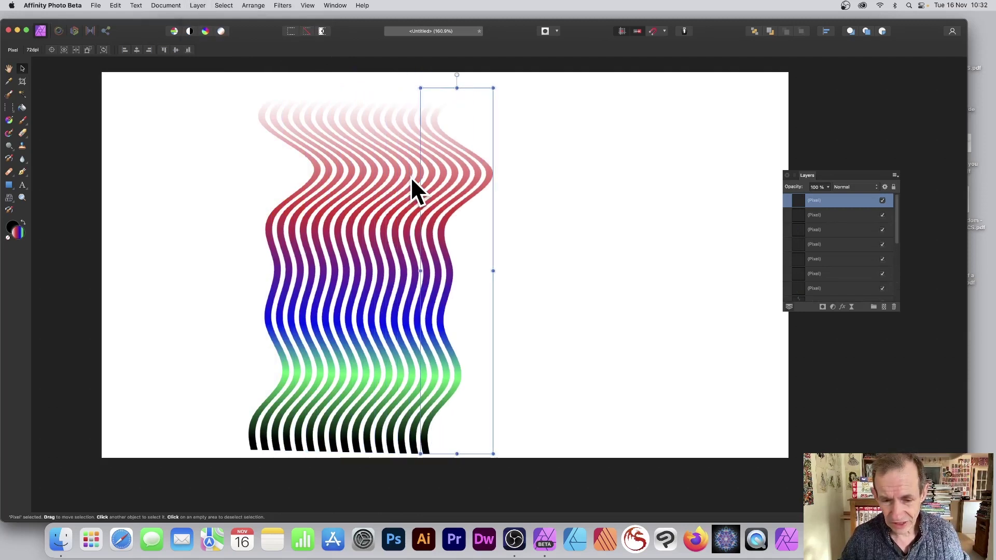
key("super+j")
key("super+j")
key("super+j")
key("super+j")
key("super+j")
key("super+j")
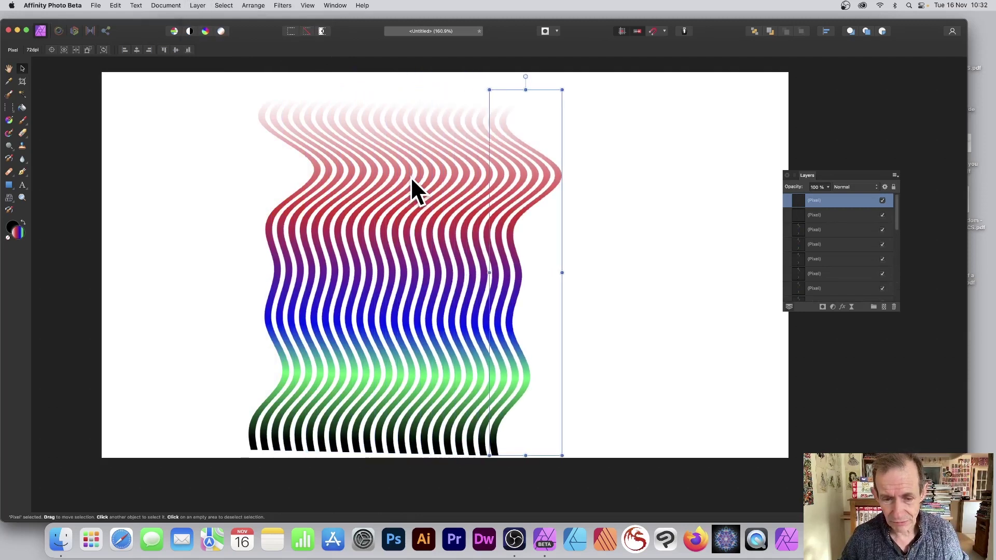
key("super+j")
key("super+j")
key("super+j")
key("super+j")
key("super+j")
key("super+j")
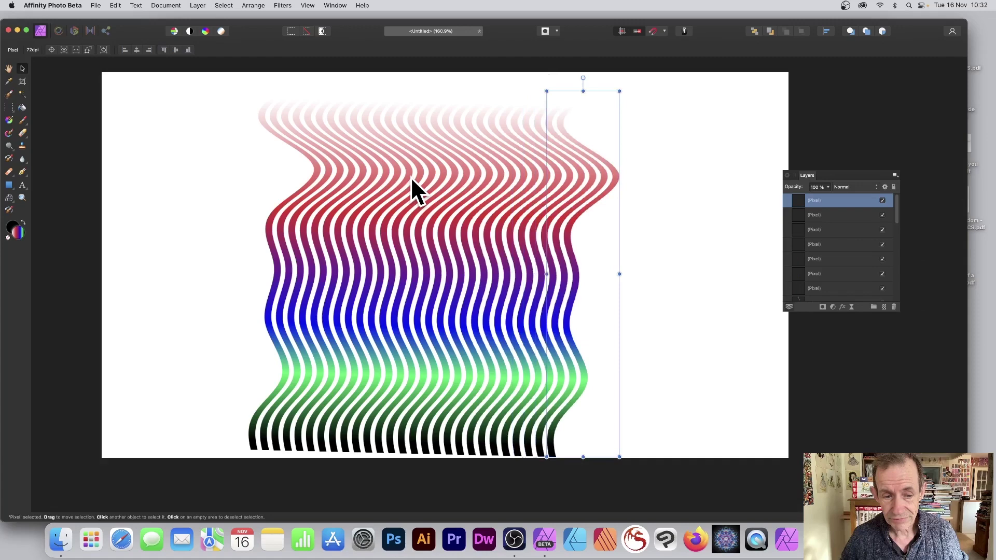
key("super+j")
key("super+j")
key("super+j")
key("super+j")
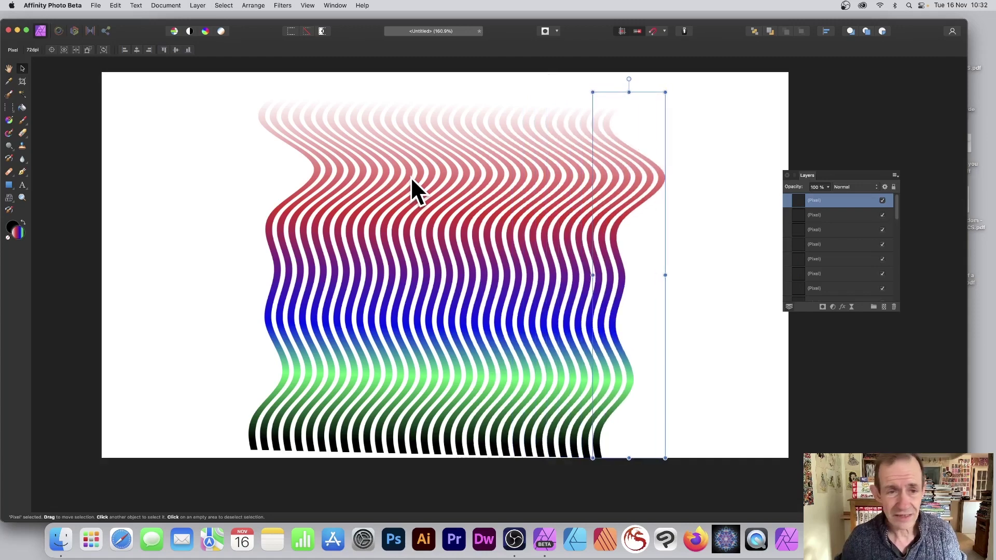
- Marquee-select all the wavy lines and shift them up and to the left
left_click_drag(207, 75, 696, 474)
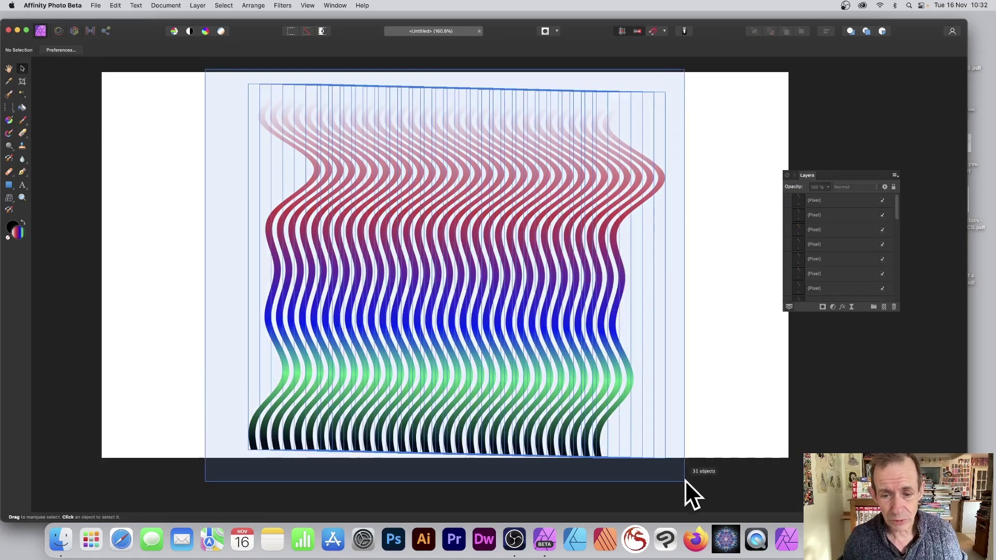
left_click_drag(547, 244, 536, 231)
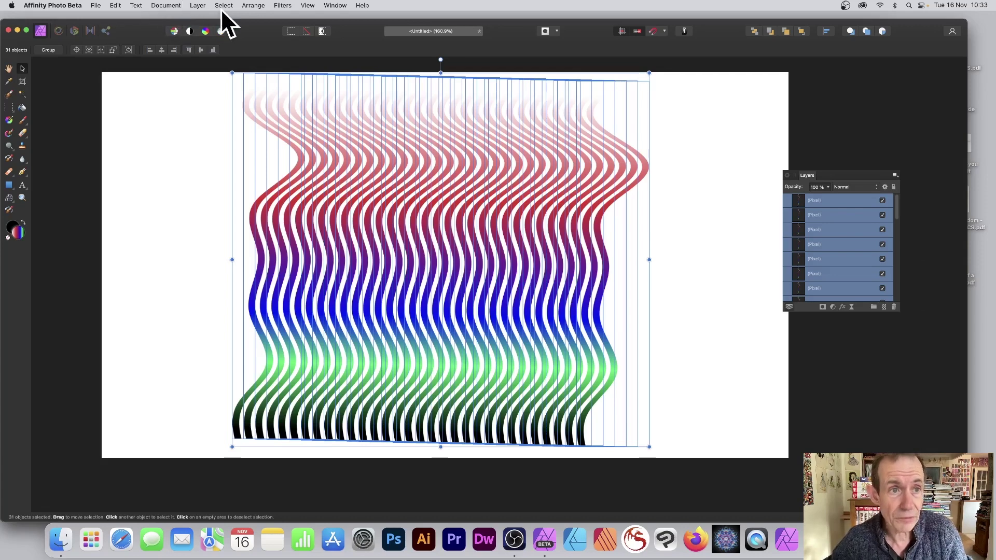
- Combine the selected lines into one layer with Layer > Merge Selected
left_click(200, 6)
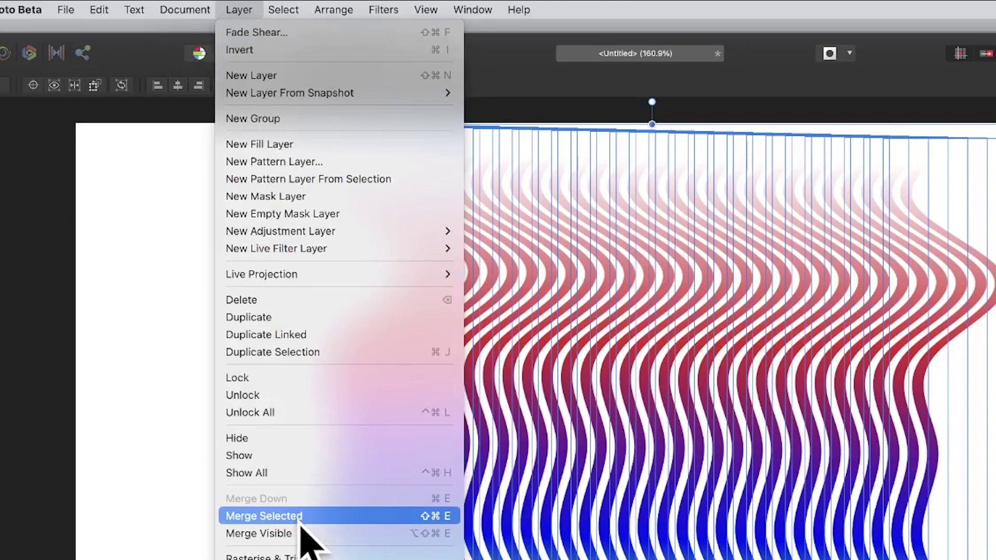
left_click(319, 518)
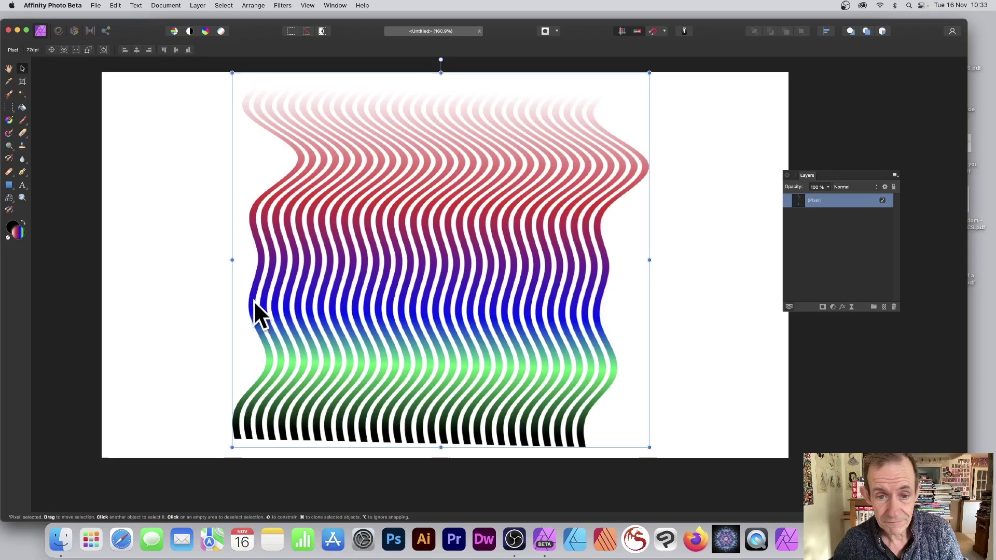
- Nudge the pattern left, narrow its width, and create a new Assets category
mouse_move(541, 219)
left_mouse_down()
mouse_move(508, 214)
mouse_move(524, 220)
left_mouse_up()
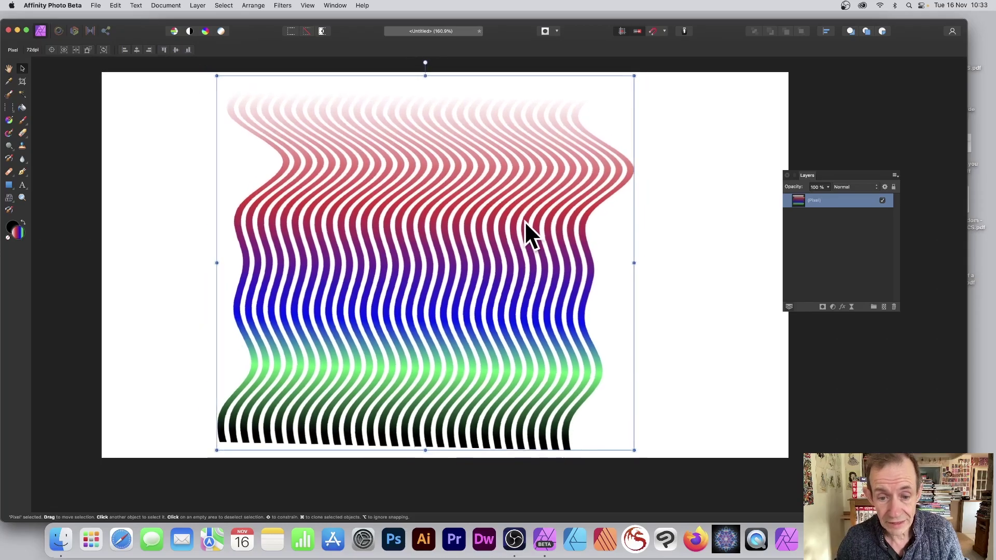
mouse_move(634, 263)
left_mouse_down()
mouse_move(456, 257)
mouse_move(606, 264)
left_mouse_up()
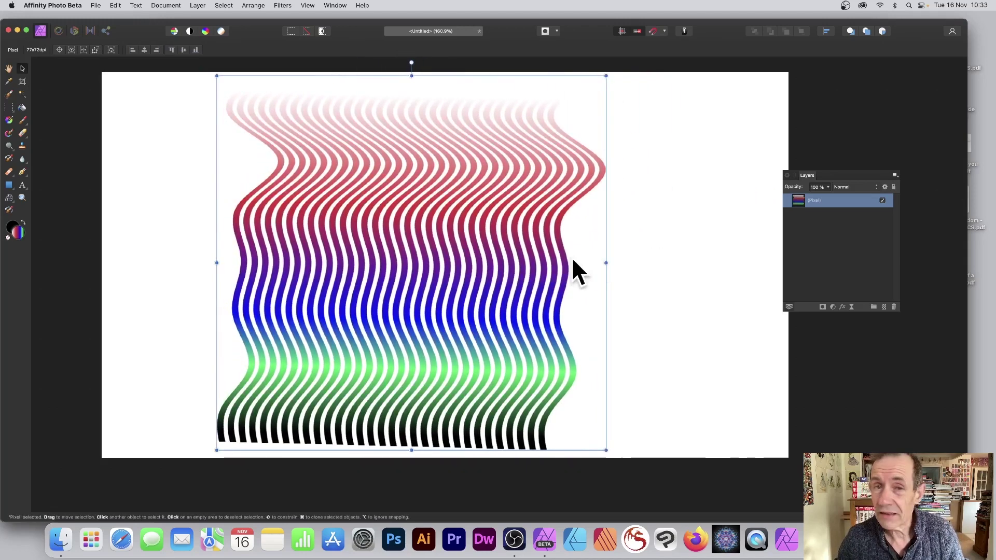
left_click(307, 6)
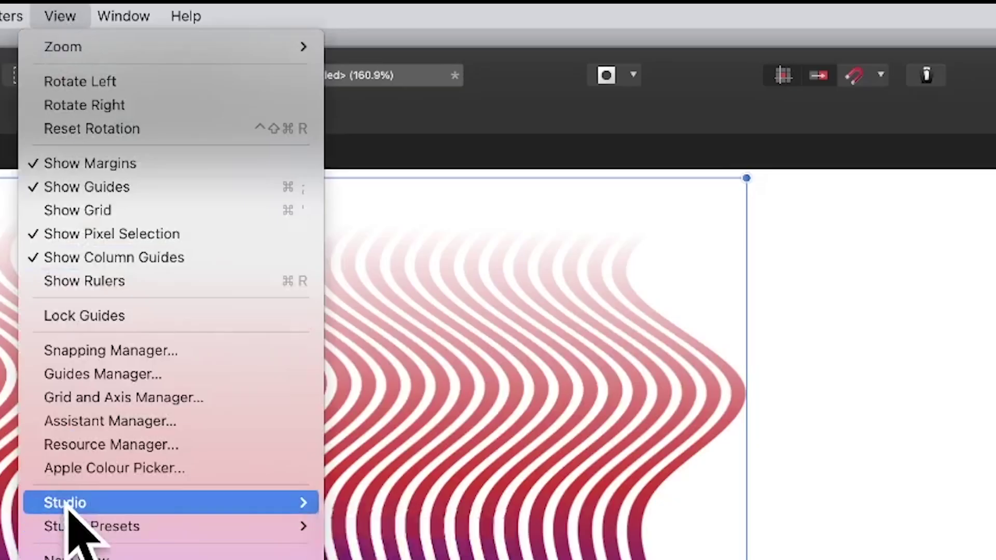
mouse_move(65, 502)
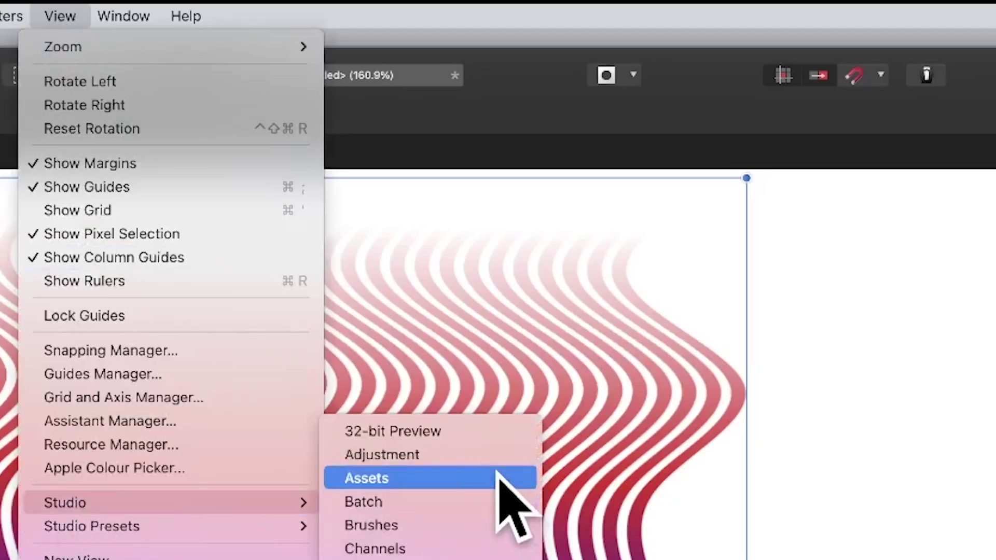
left_click(498, 476)
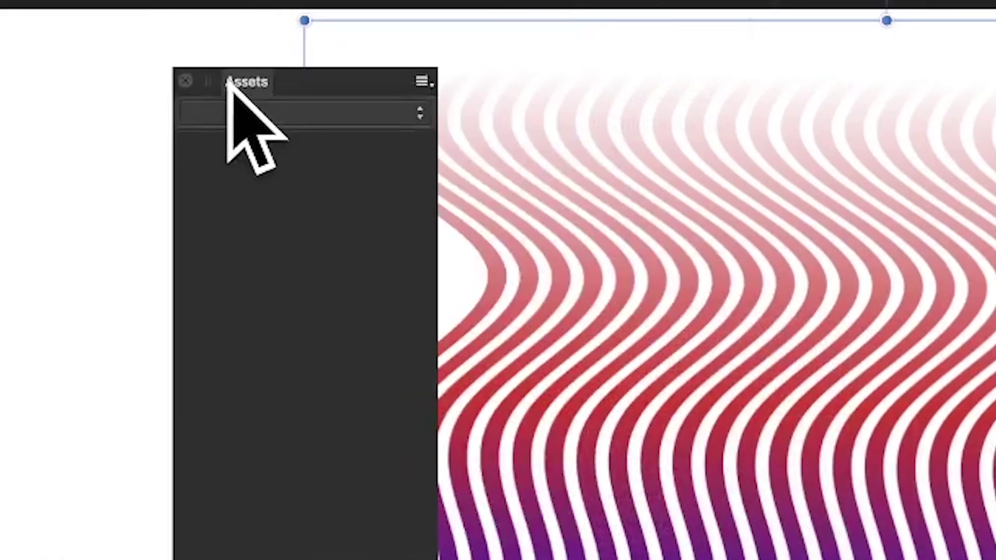
left_click(374, 60)
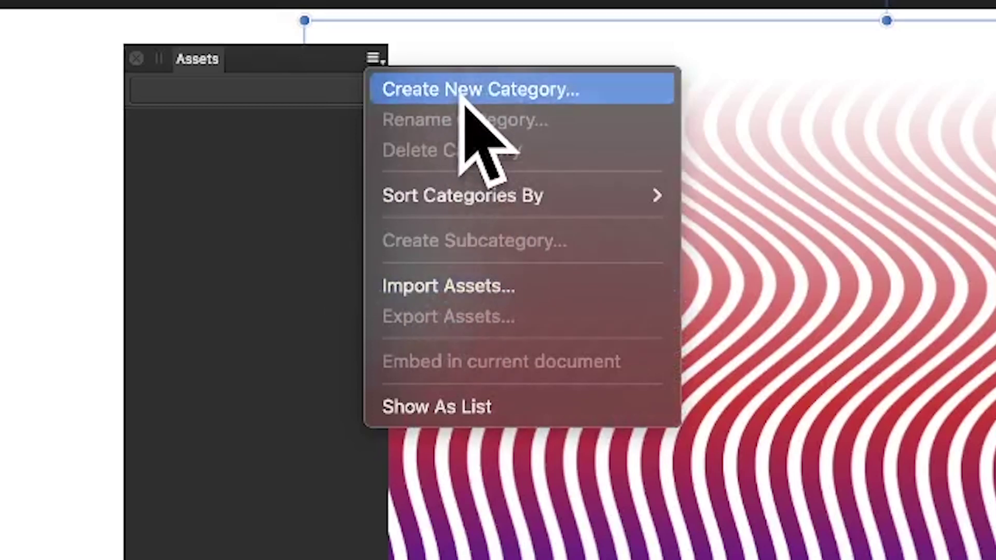
left_click(464, 100)
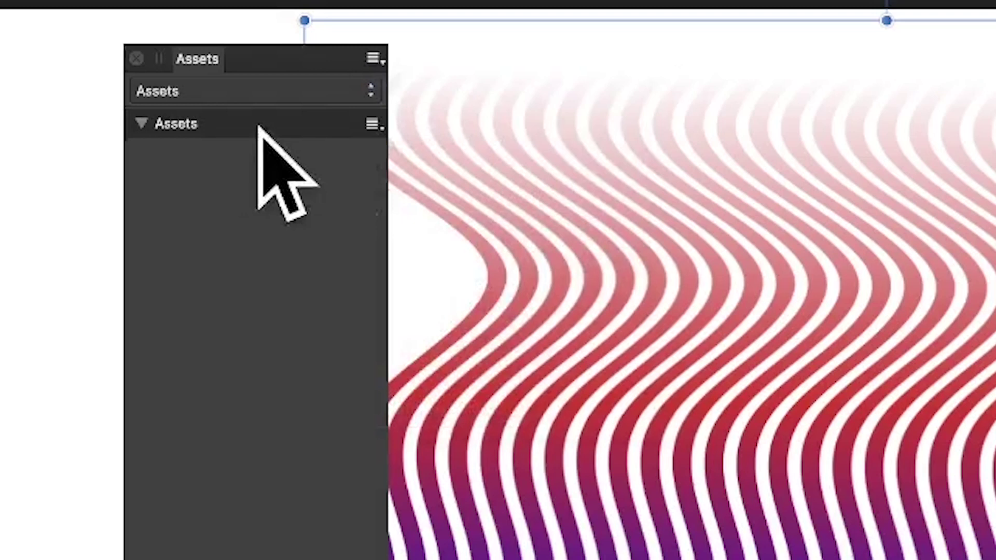
- Add the selected wave pattern to the new category as an asset
left_click(373, 124)
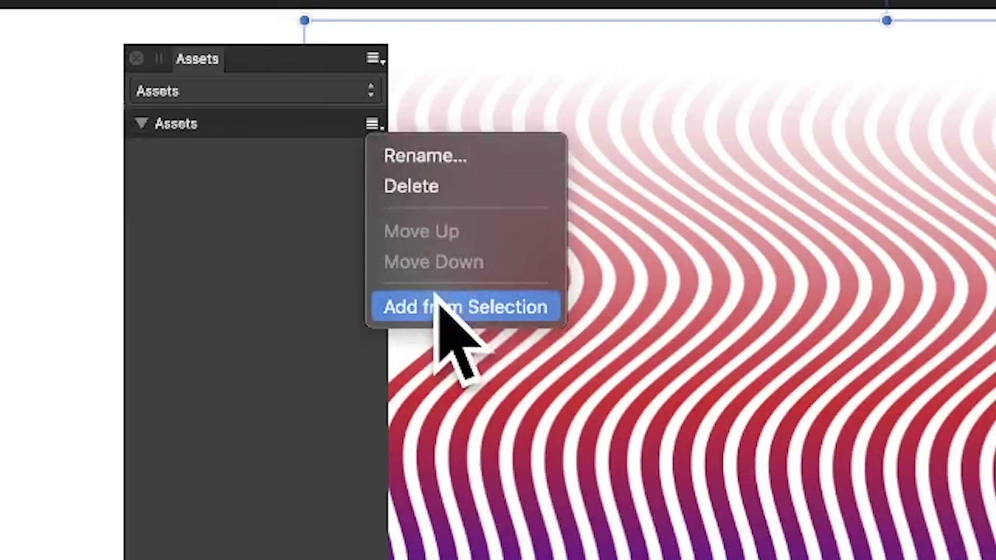
left_click(441, 299)
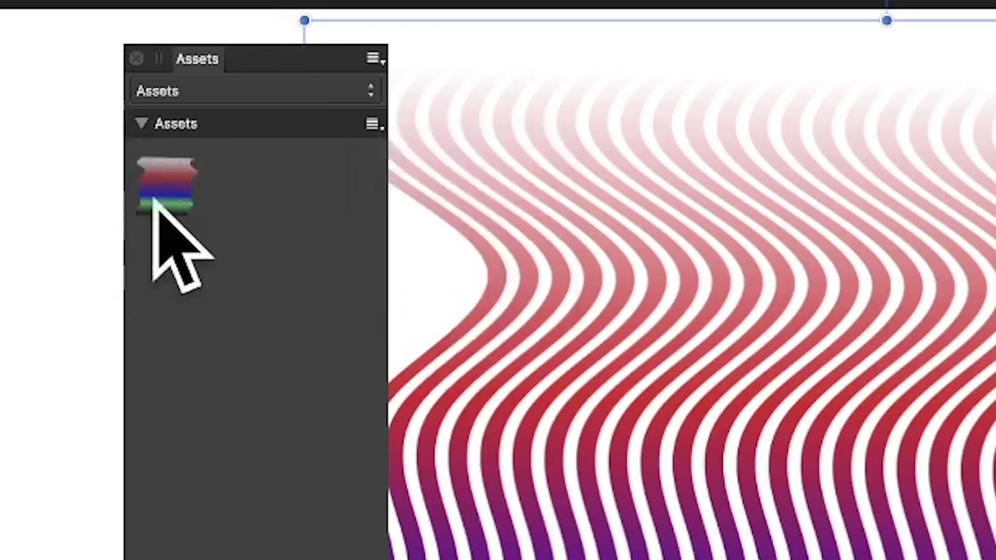
left_click(137, 58)
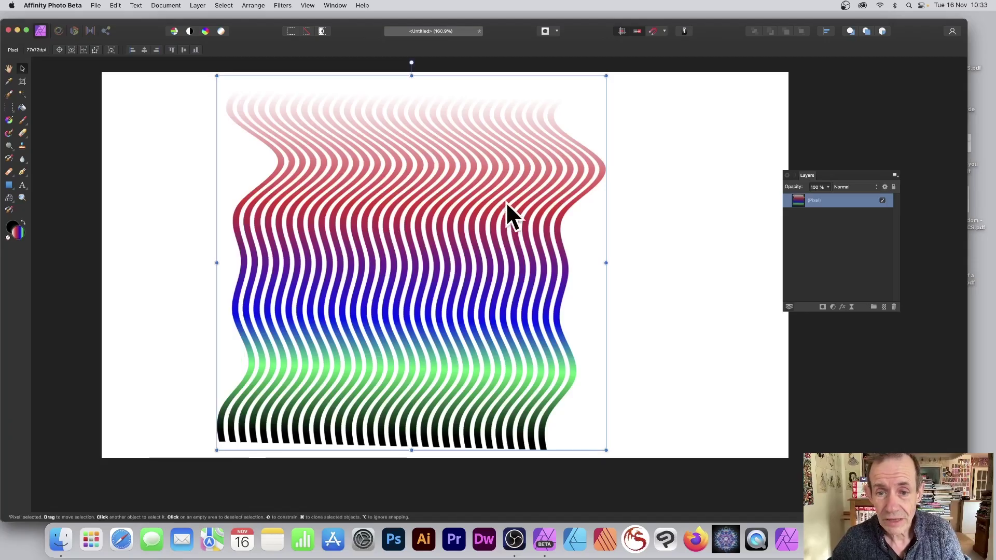
- Shift the pattern left and start a Deform warp by bending its top rightward
left_click_drag(461, 223, 429, 222)
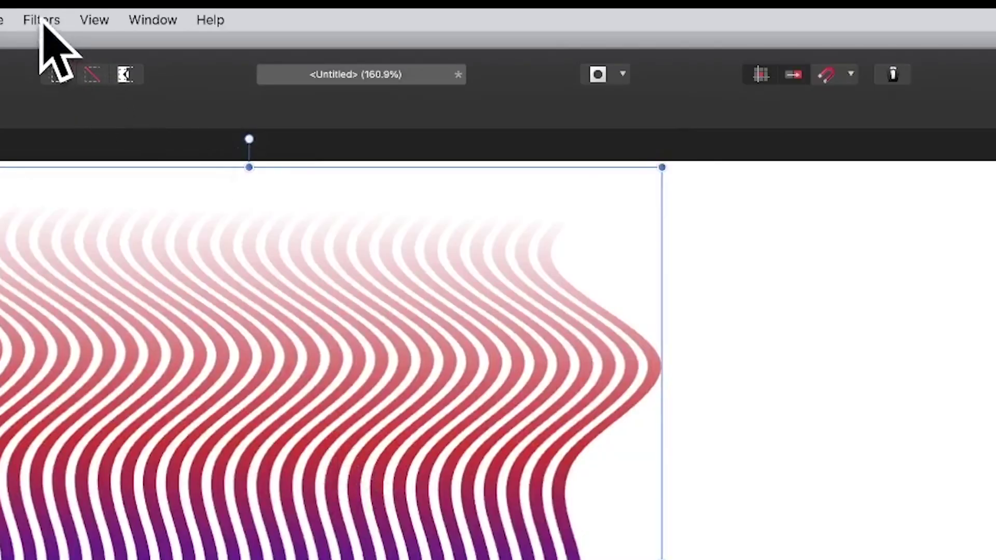
left_click(42, 20)
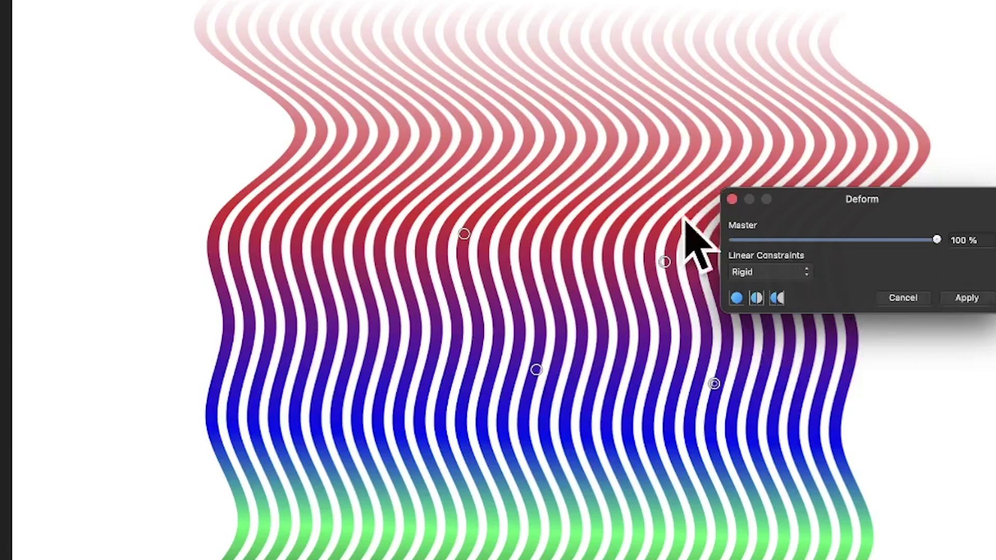
mouse_move(582, 156)
left_mouse_down()
mouse_move(610, 146)
mouse_move(558, 10)
left_mouse_up()
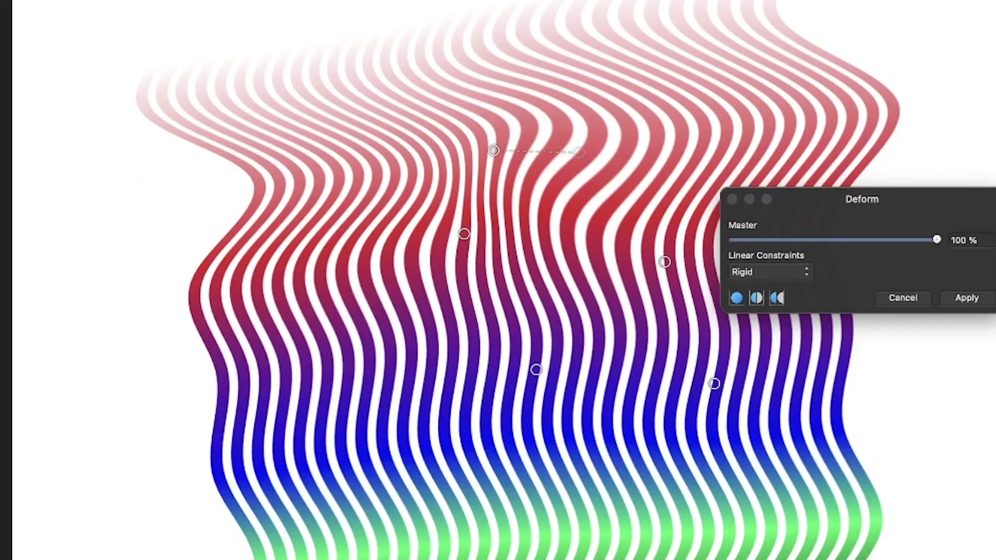
- Drag warp pins to swirl the right and lower lines into whorls, then apply
left_click_drag(629, 267, 827, 344)
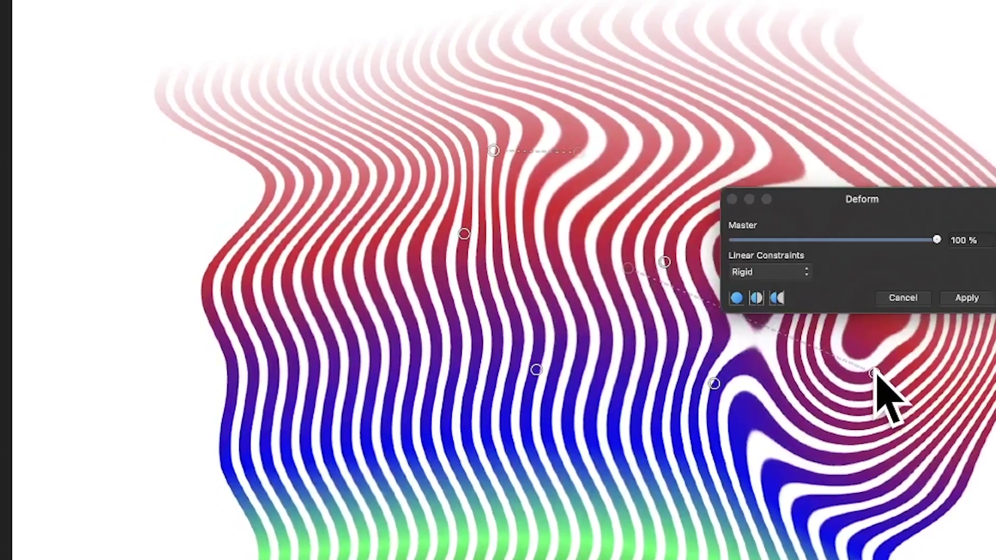
left_click_drag(826, 345, 764, 355)
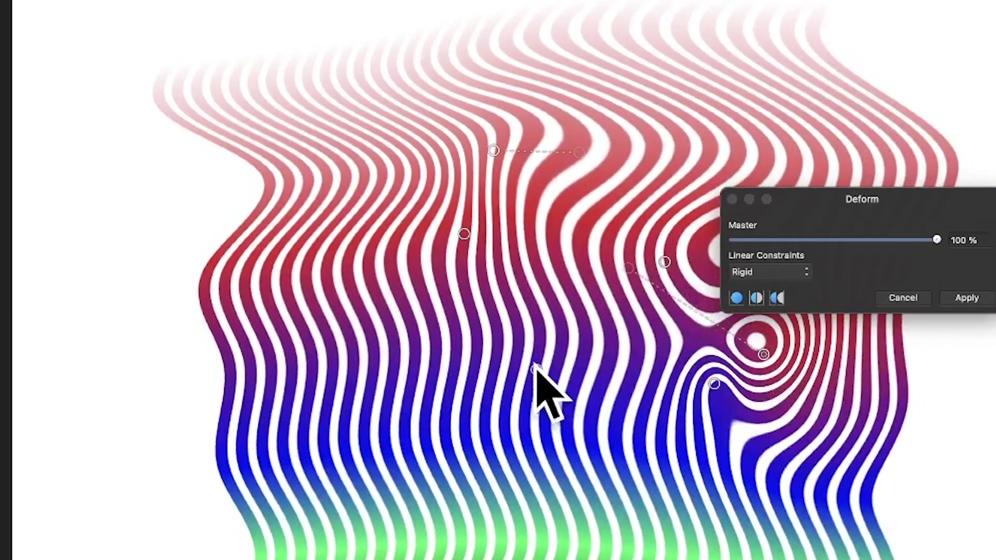
left_click_drag(537, 371, 210, 230)
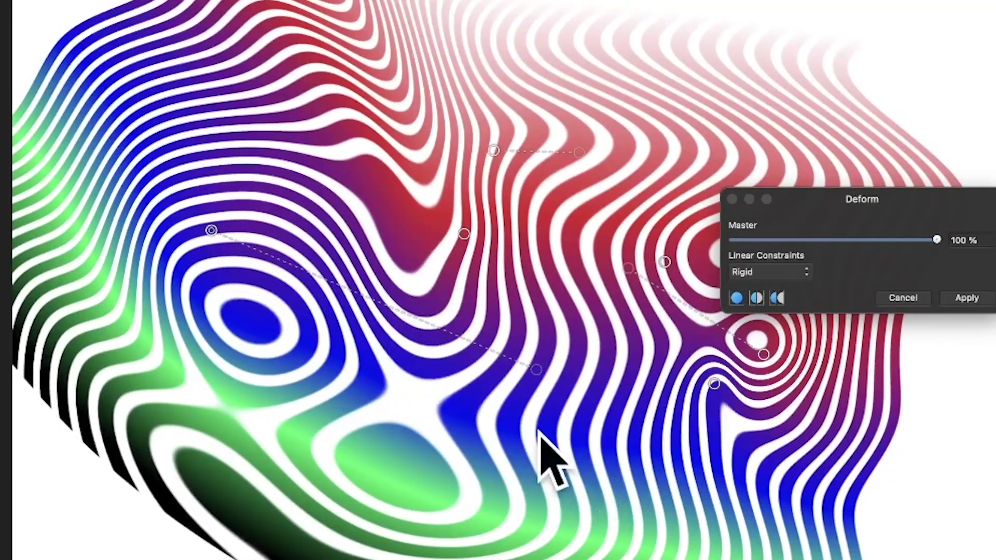
mouse_move(542, 434)
left_mouse_down()
mouse_move(540, 451)
mouse_move(723, 489)
mouse_move(884, 473)
mouse_move(865, 495)
mouse_move(677, 397)
mouse_move(587, 376)
left_mouse_up()
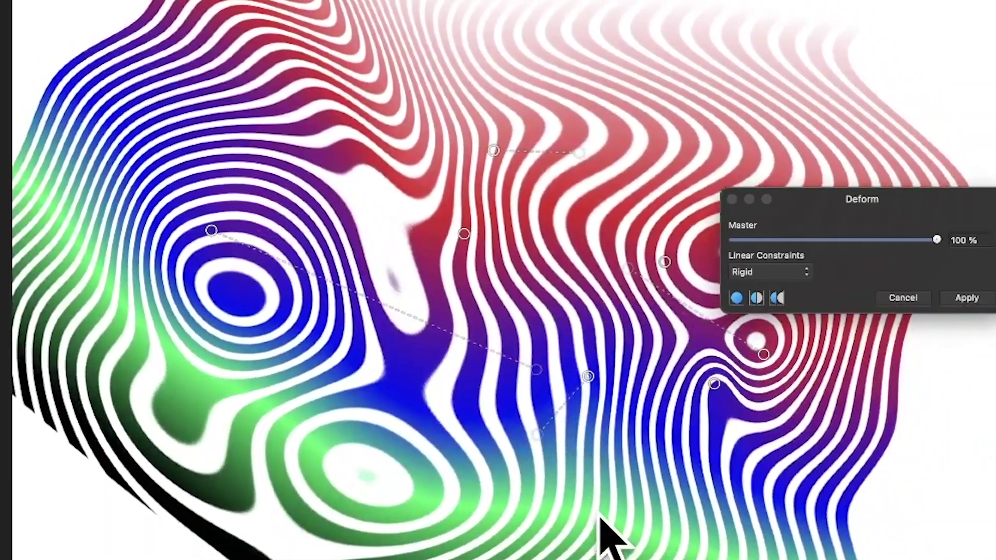
mouse_move(603, 524)
left_mouse_down()
mouse_move(895, 493)
mouse_move(700, 436)
left_mouse_up()
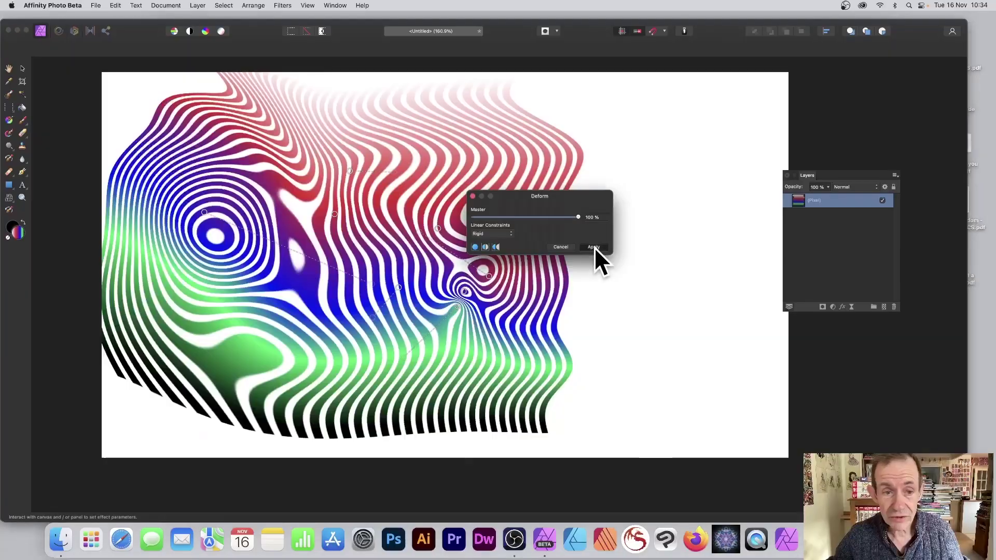
left_click(595, 257)
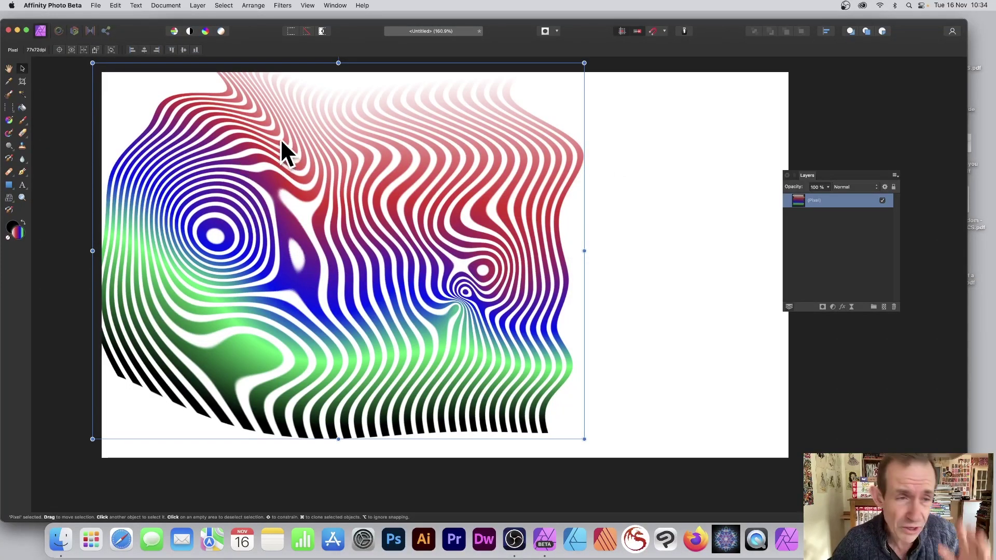
- Undo the Deform warp and nudge the pattern slightly up and right
left_click(118, 3)
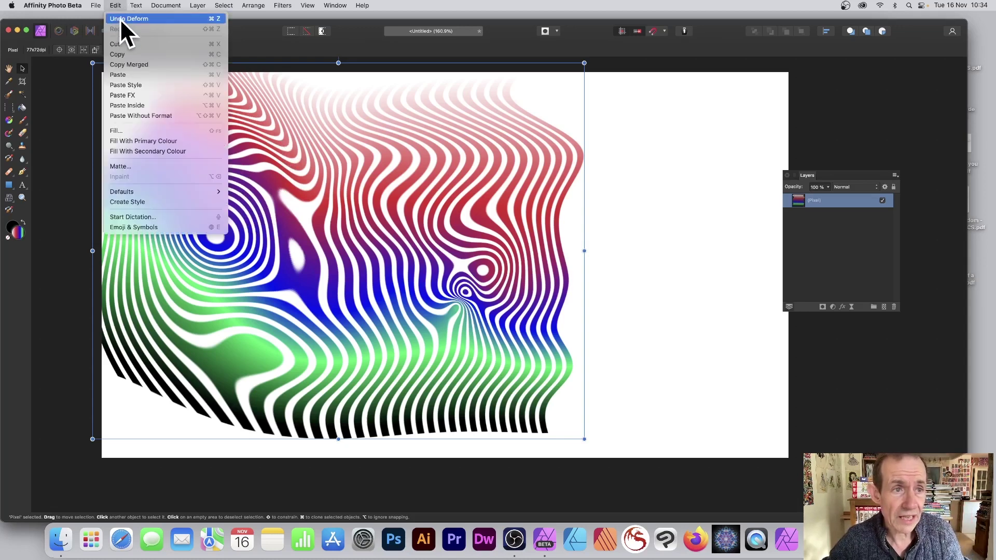
left_click(124, 19)
left_click_drag(422, 234, 425, 230)
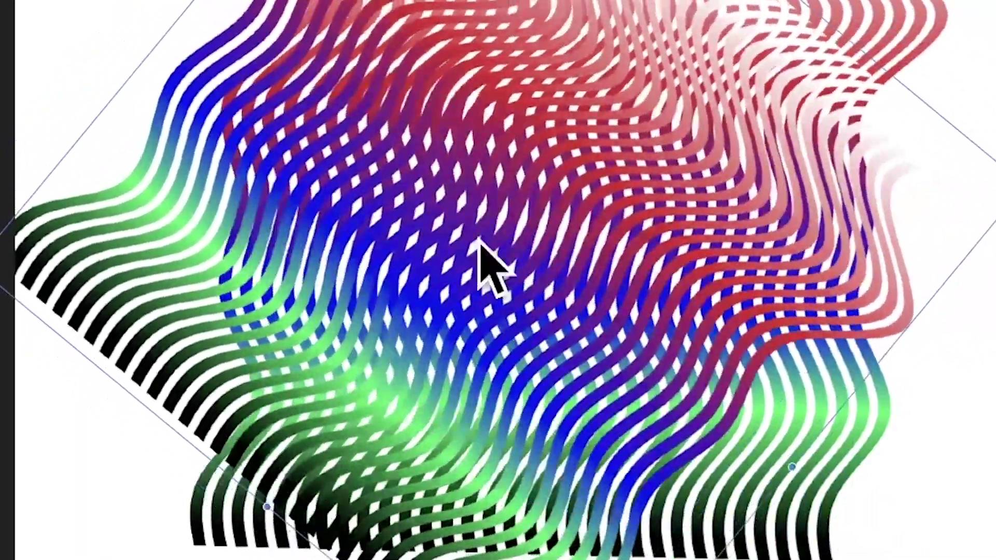
- Rotate the duplicate pattern counter-clockwise and reposition it over the original
mouse_move(423, 406)
left_mouse_down()
mouse_move(606, 395)
mouse_move(800, 267)
mouse_move(878, 178)
mouse_move(506, 34)
mouse_move(848, 187)
left_mouse_up()
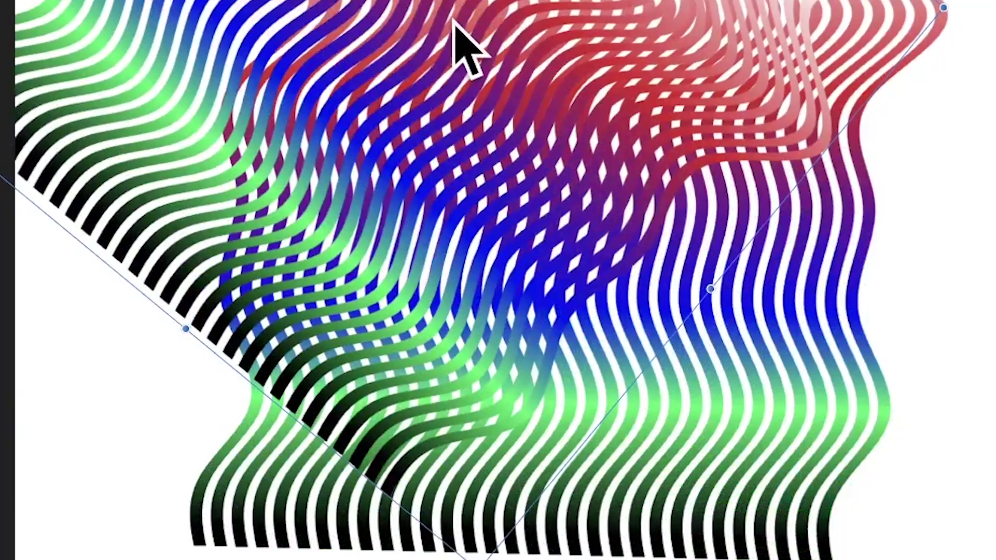
left_click_drag(454, 23, 663, 111)
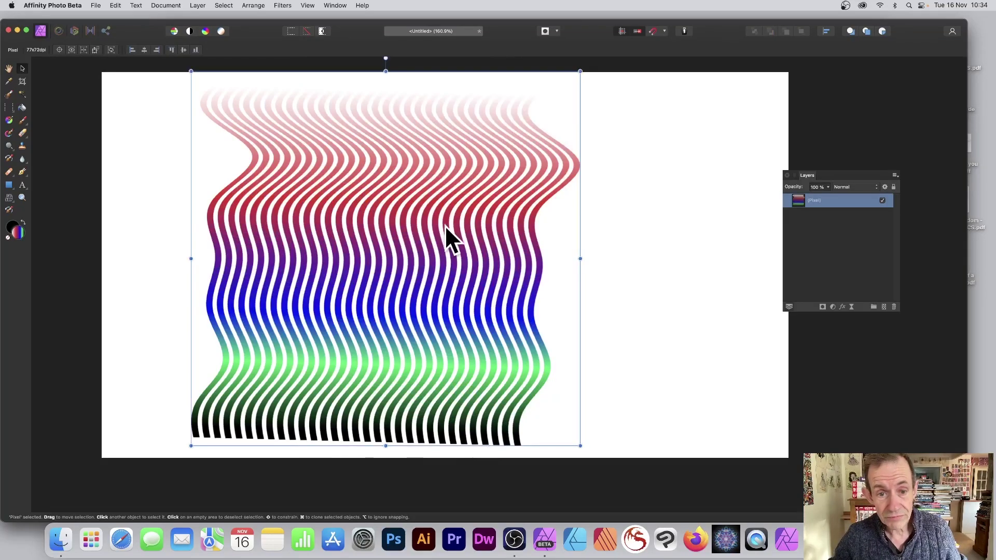
left_click_drag(445, 225, 512, 180)
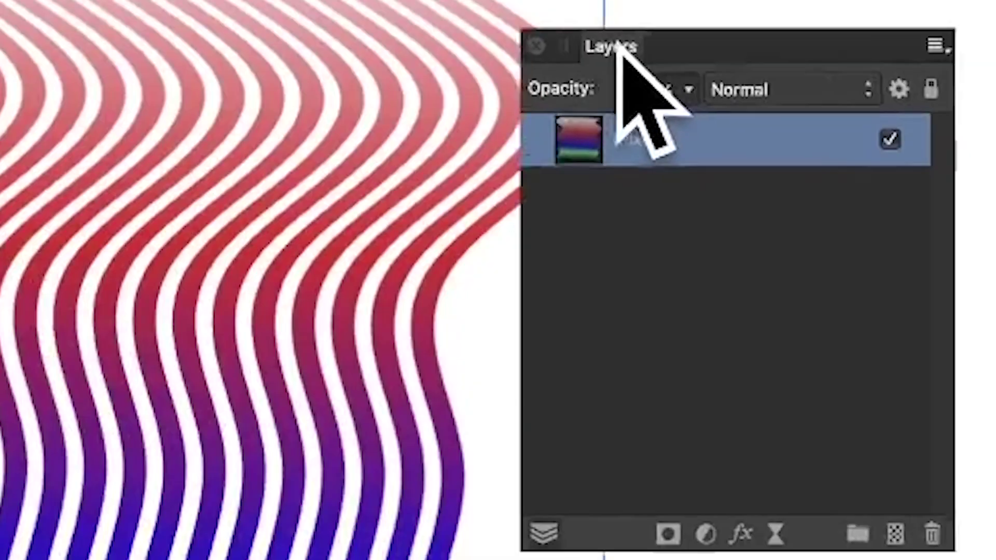
- Enable the 3D layer effect on the wavy lines and adjust its radius
left_click(841, 307)
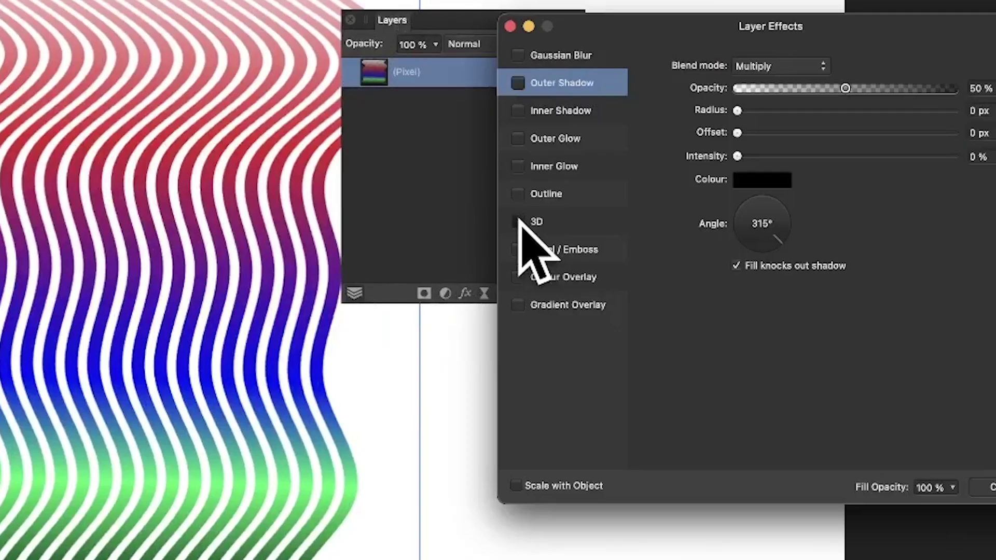
left_click(539, 224)
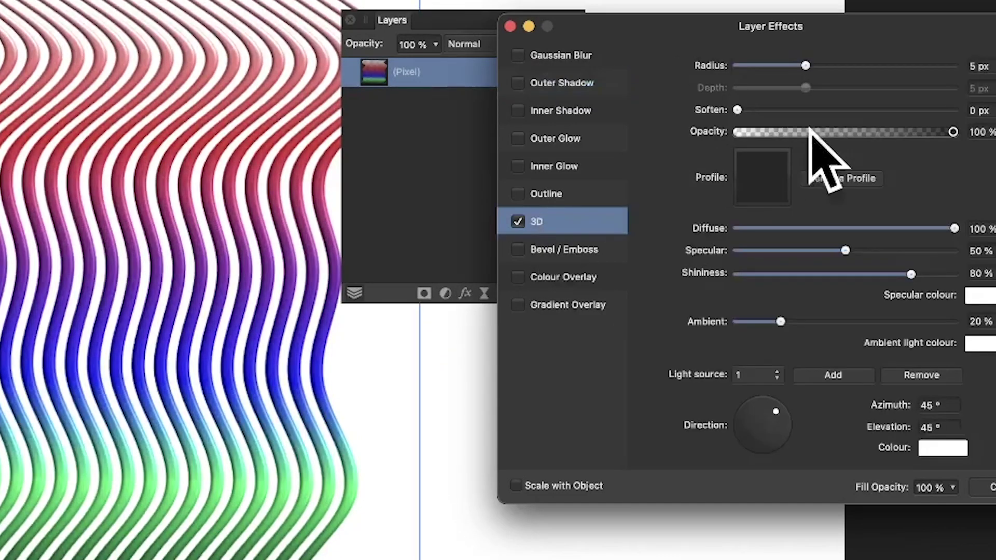
mouse_move(804, 66)
left_mouse_down()
mouse_move(851, 68)
mouse_move(805, 66)
left_mouse_up()
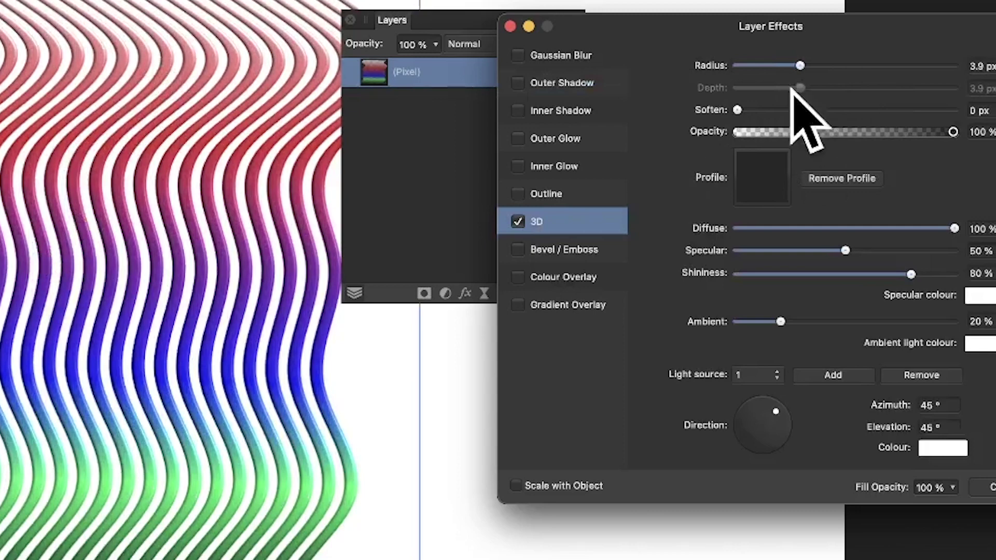
- Add an outer shadow with a small radius, increased offset and intensity, and a set angle
left_click(517, 83)
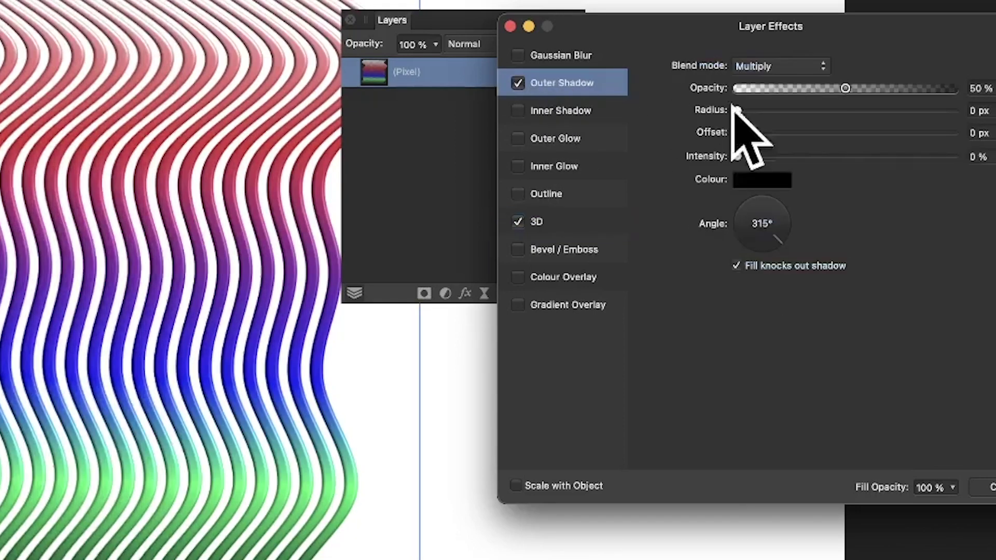
left_click(772, 111)
left_click_drag(736, 132, 795, 133)
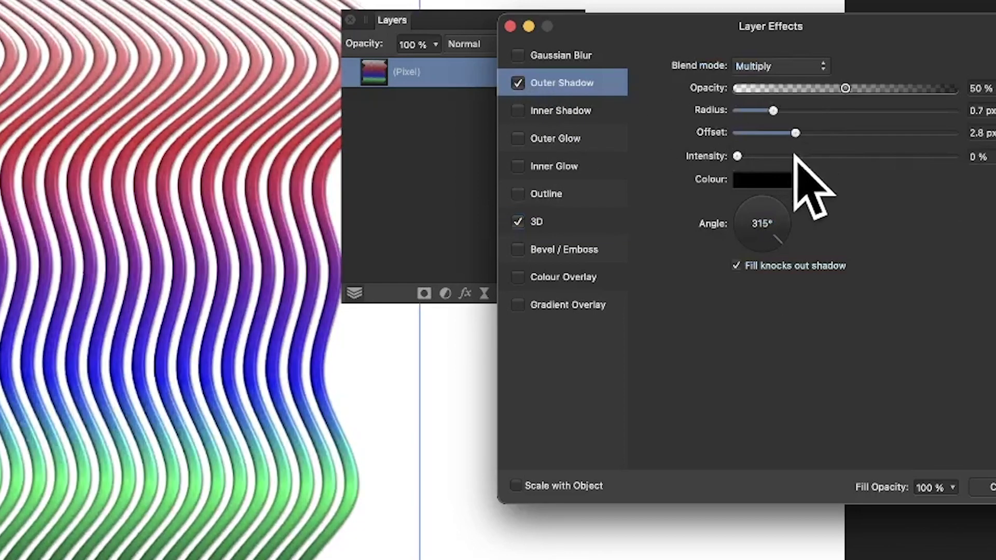
left_click_drag(737, 157, 815, 155)
left_click_drag(747, 201, 847, 304)
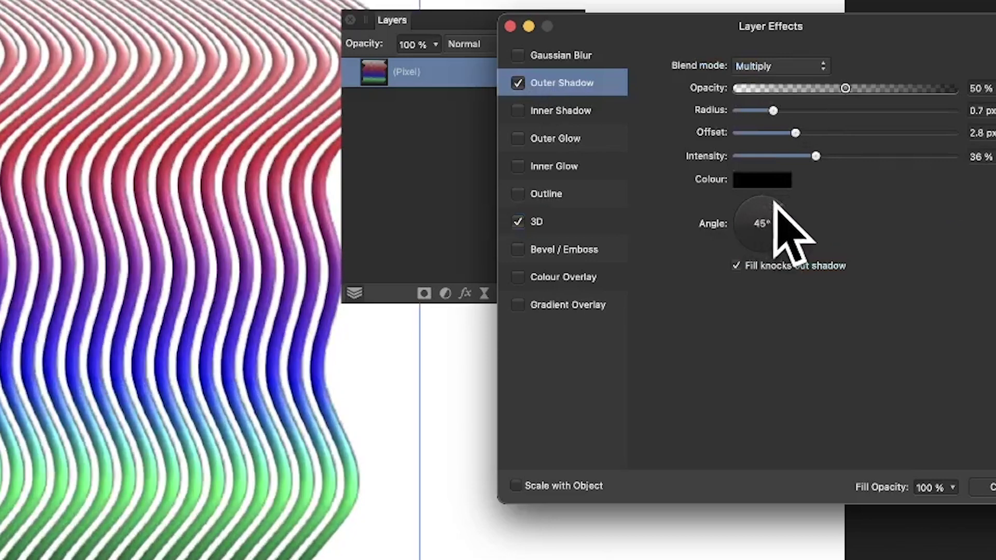